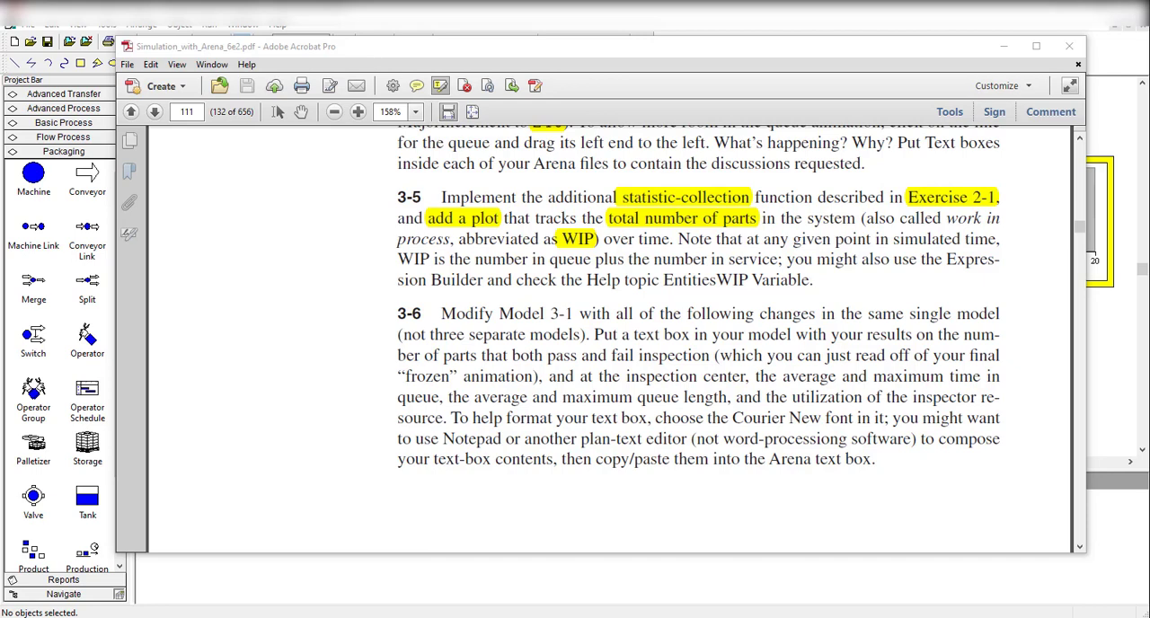
left_click(1005, 46)
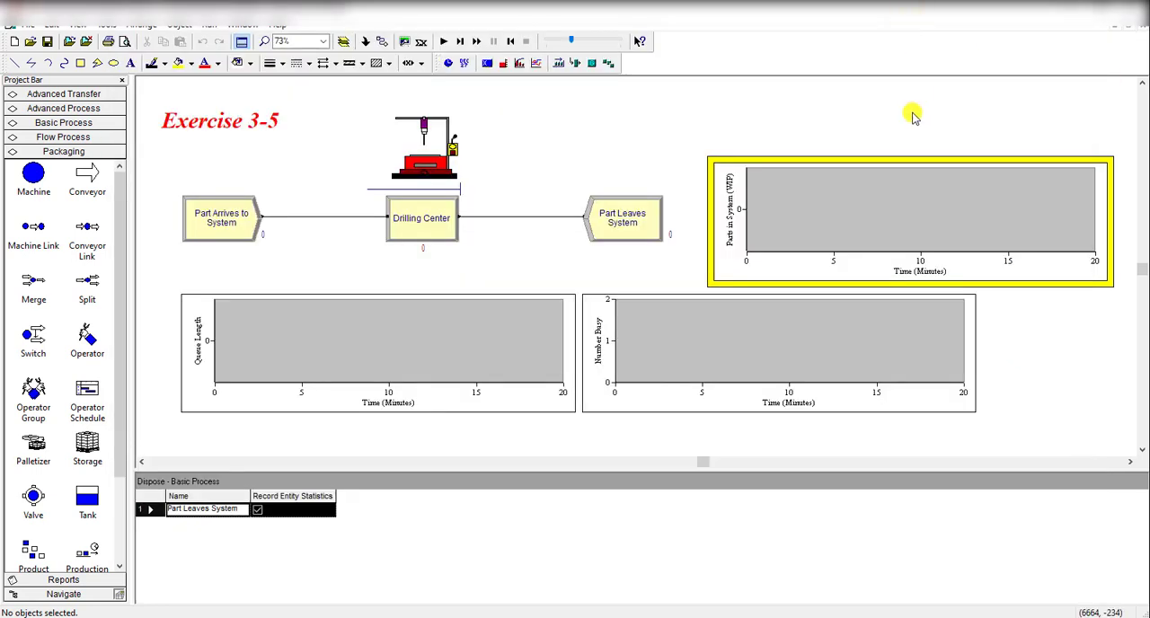
double_click(256, 218)
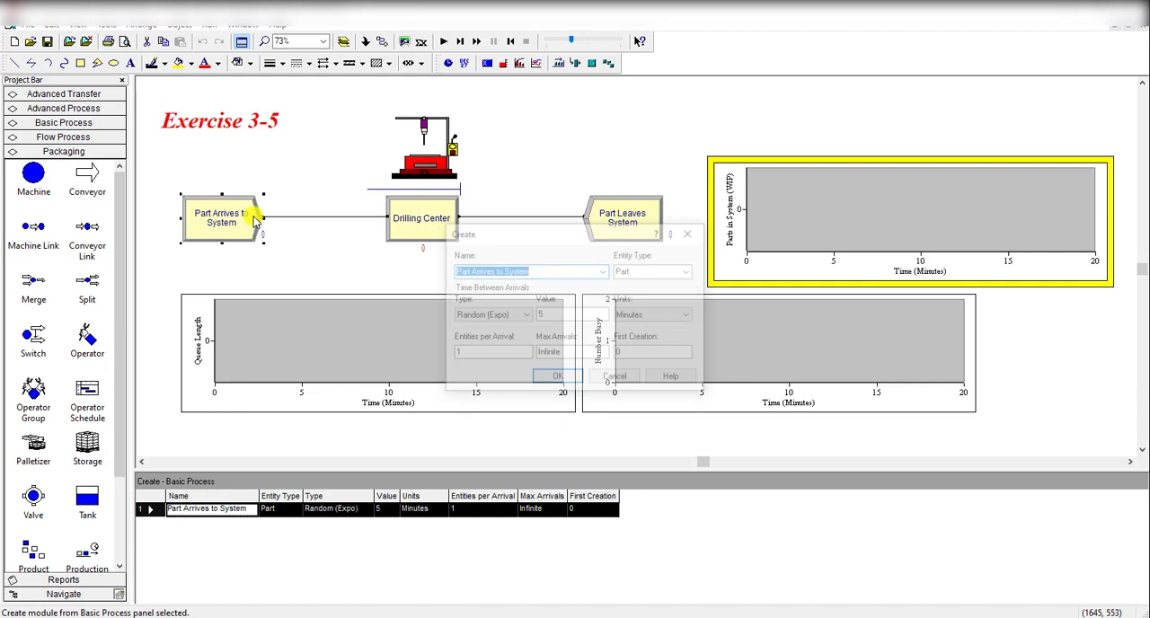
left_click_drag(525, 238, 534, 234)
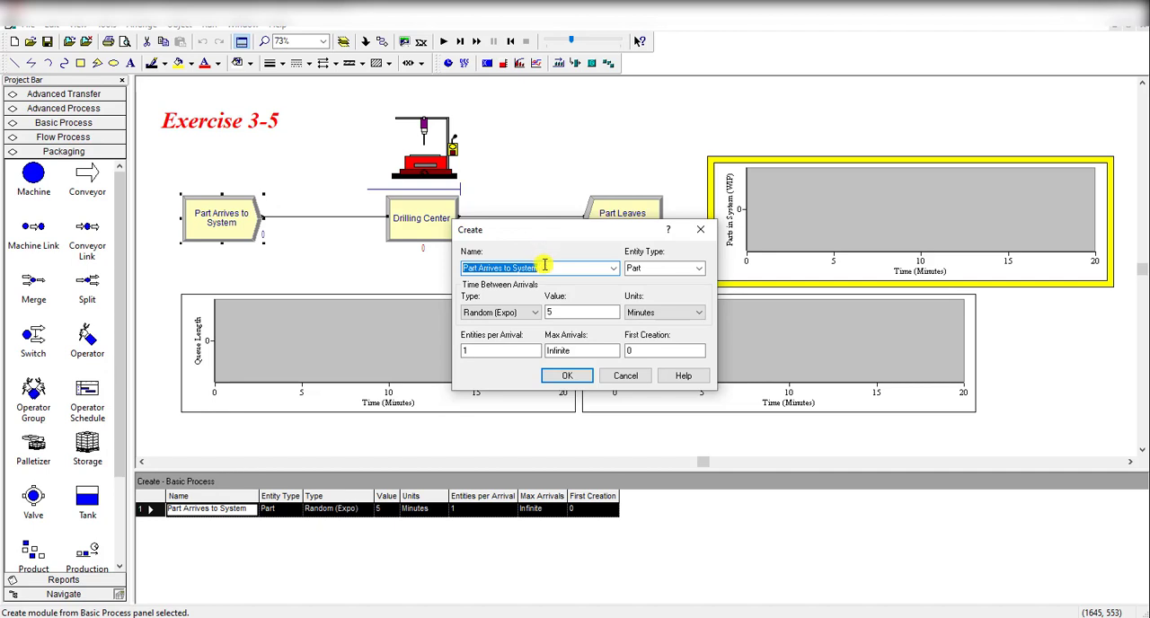
left_click(545, 266)
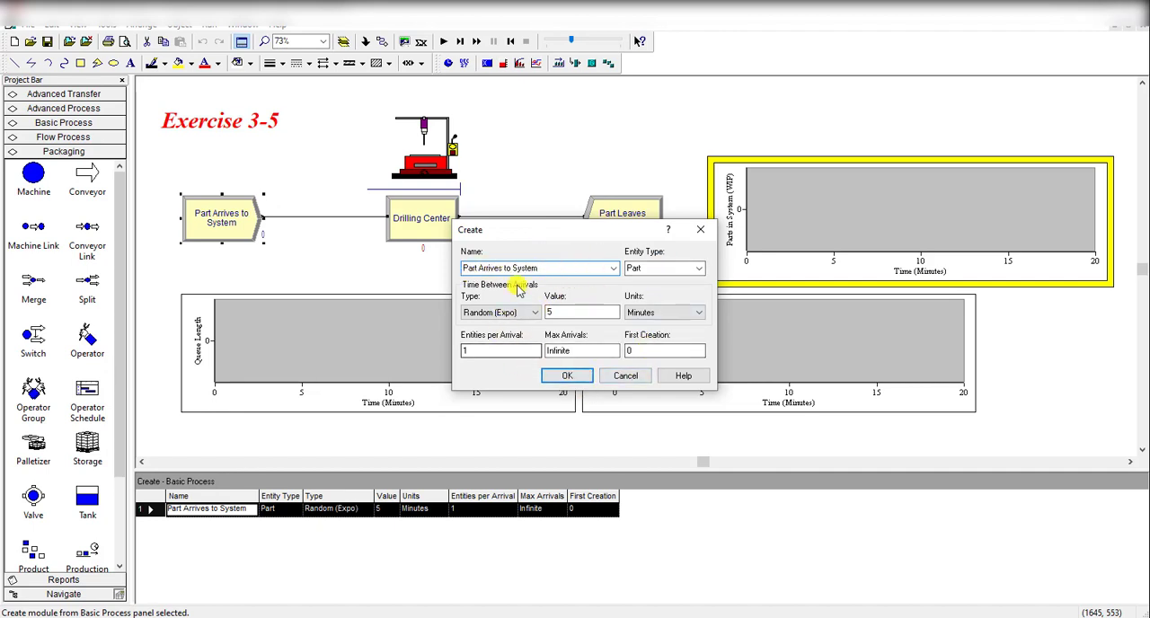
left_click(567, 376)
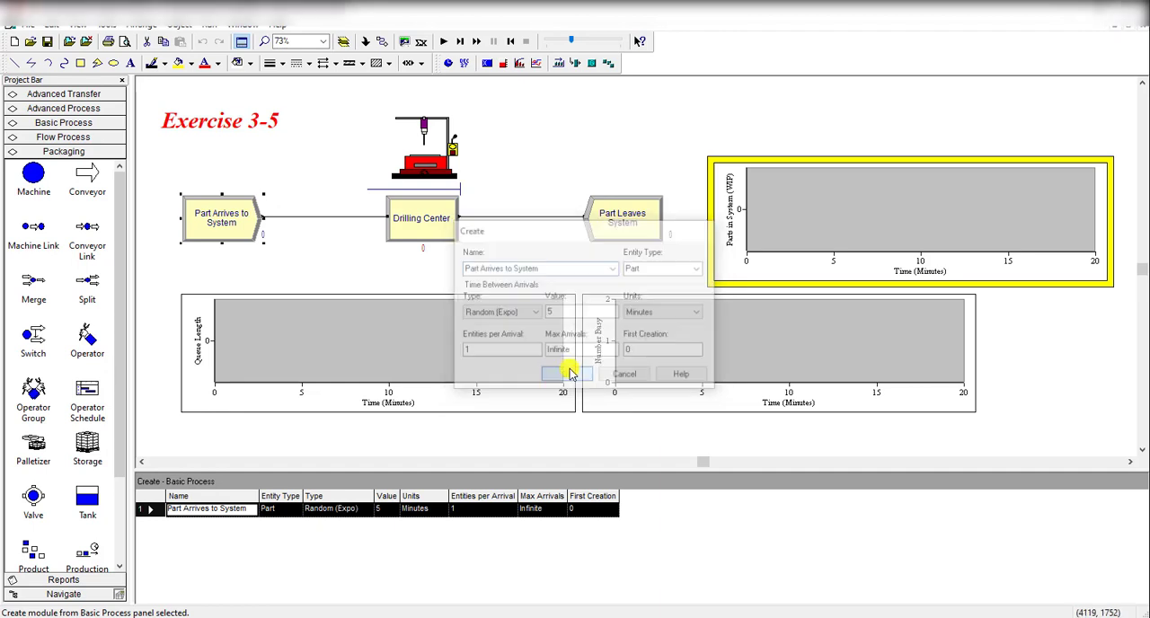
double_click(422, 218)
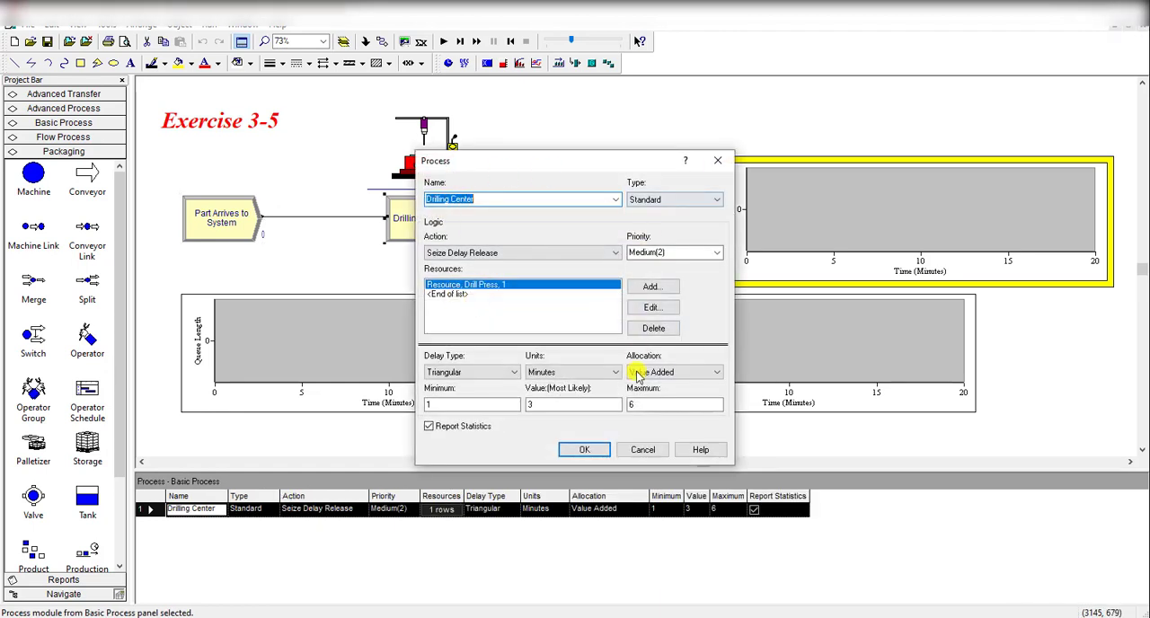
left_click(584, 449)
left_click(622, 217)
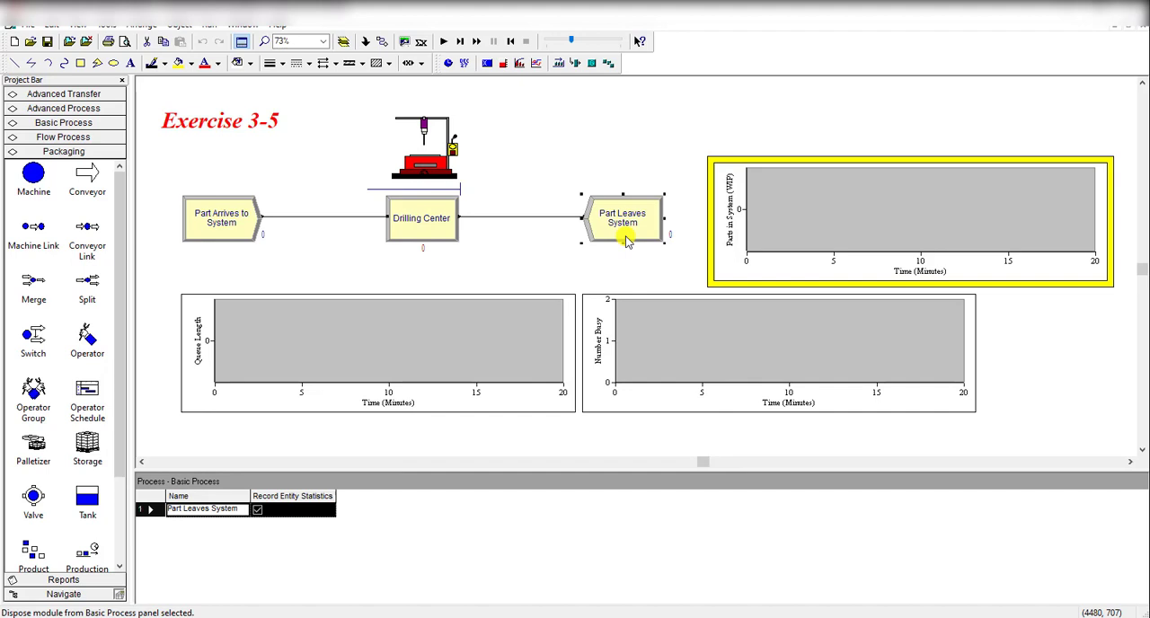
double_click(629, 236)
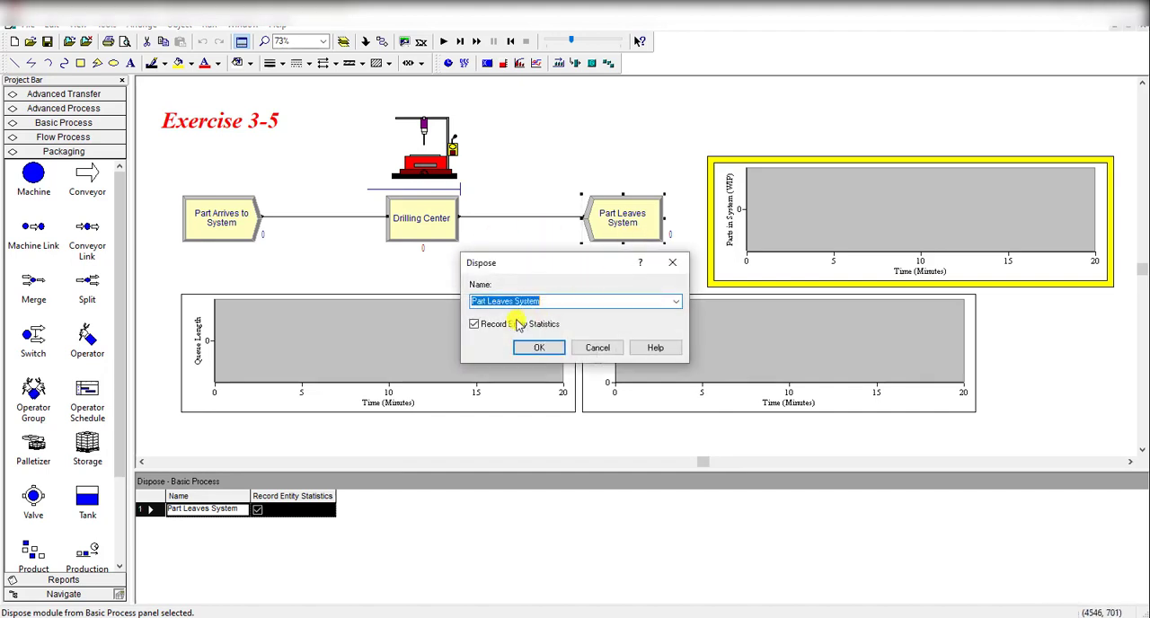
left_click(539, 348)
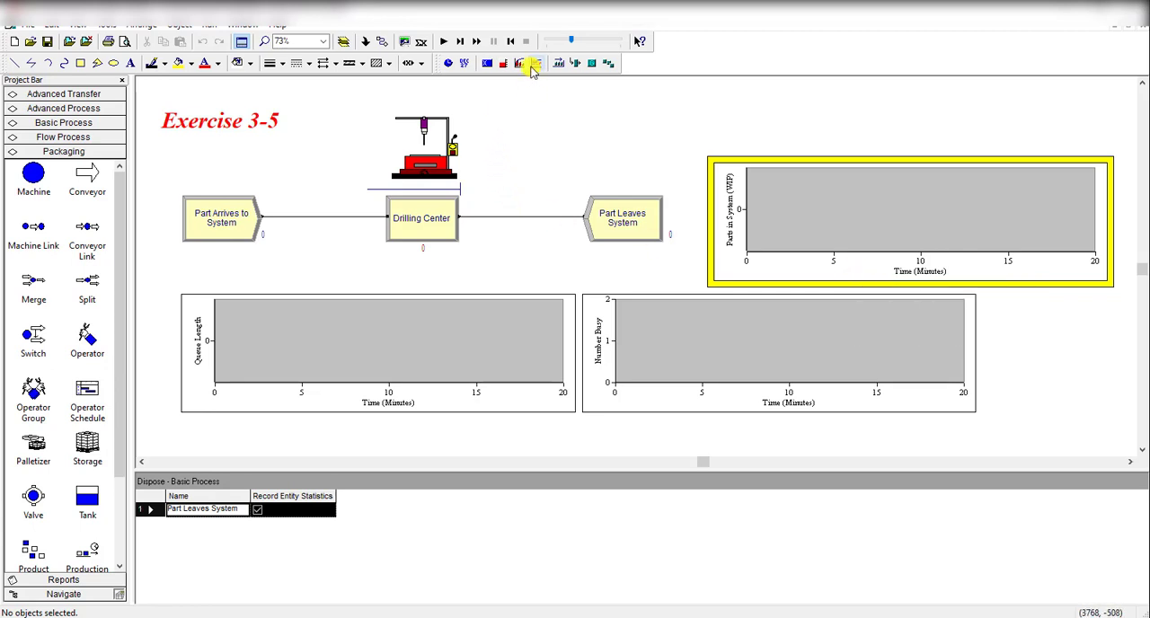
left_click(533, 63)
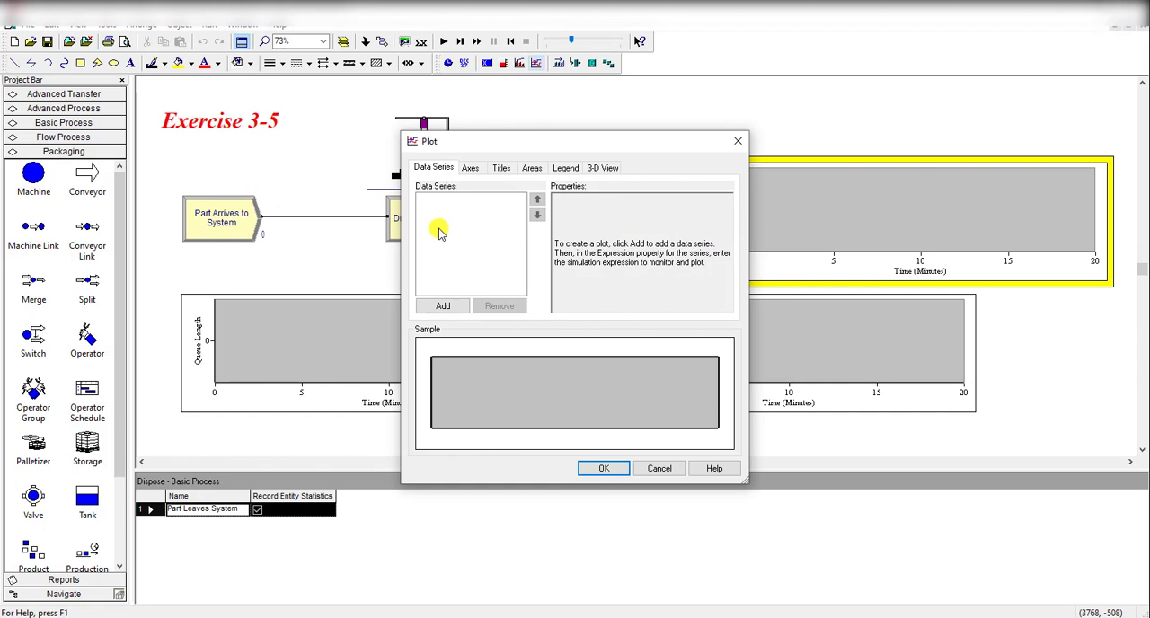
left_click(443, 306)
left_click(665, 222)
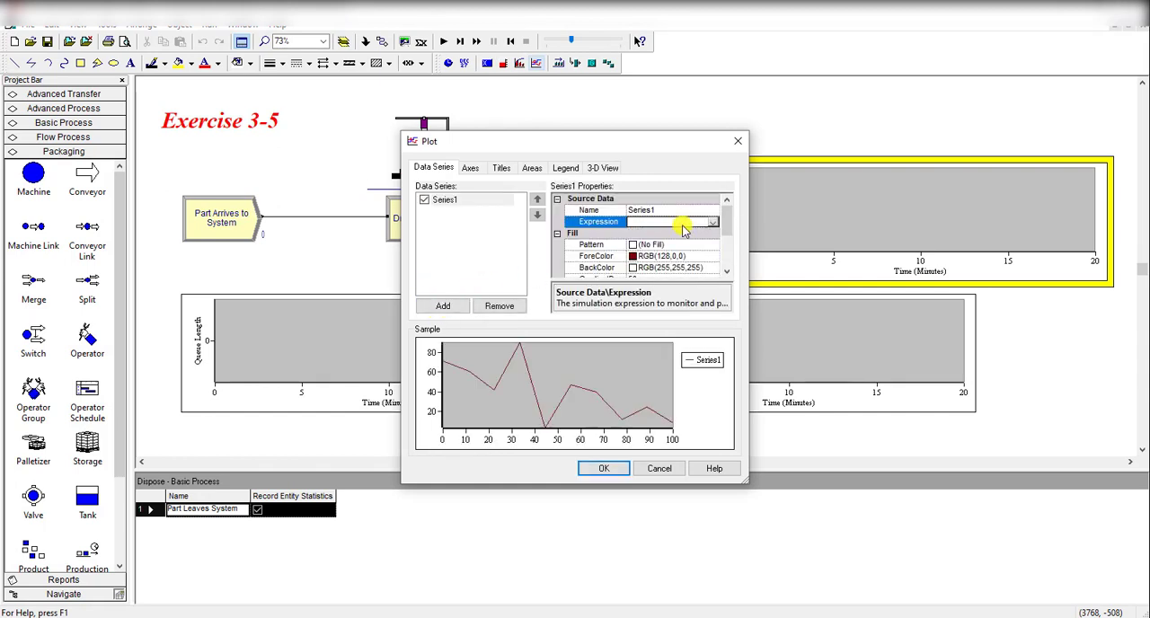
left_click(715, 222)
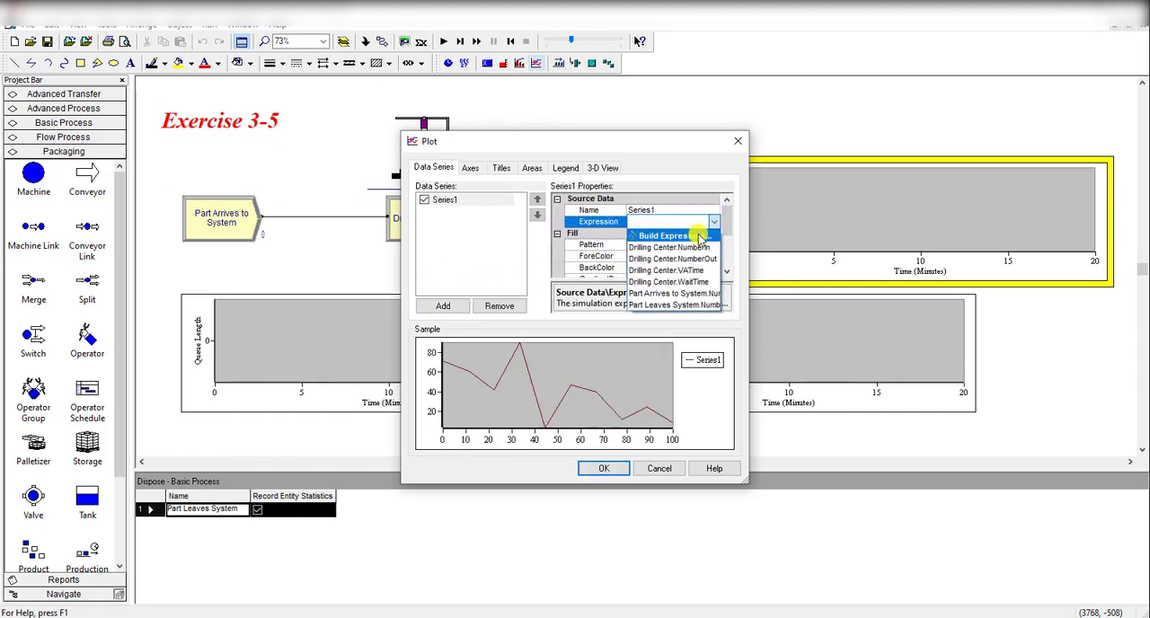
left_click(701, 235)
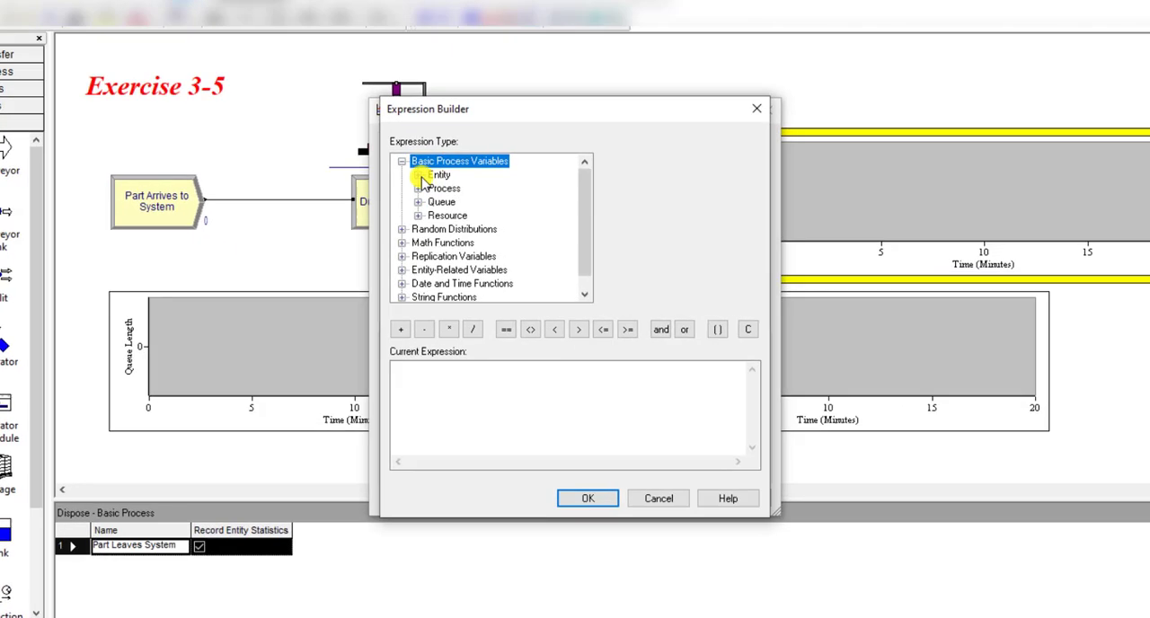
left_click(422, 176)
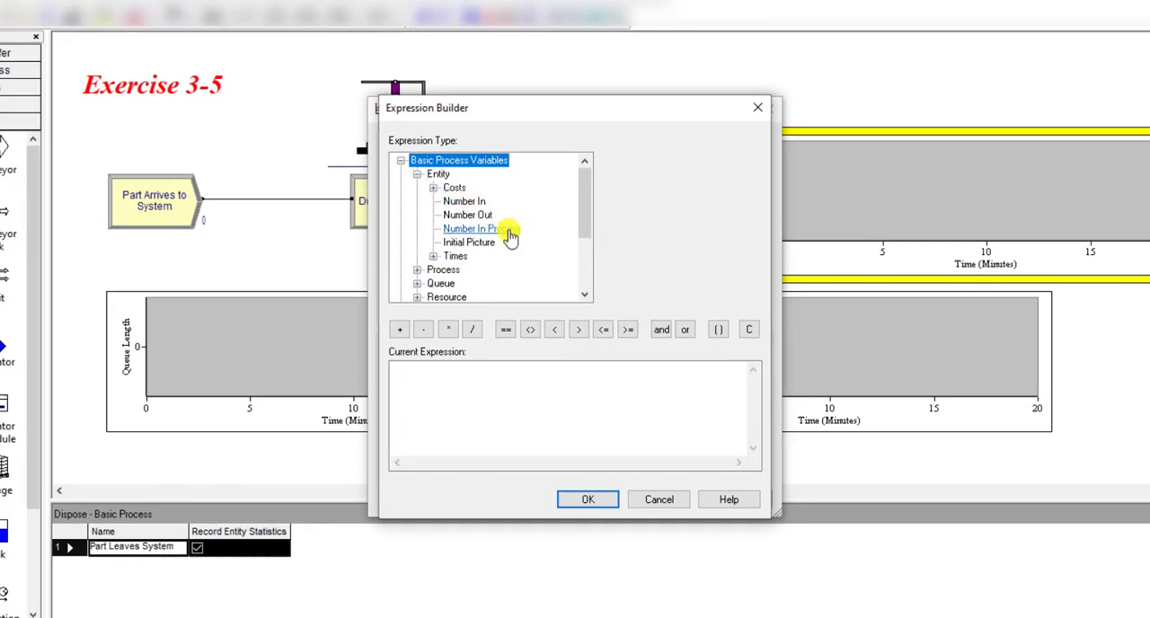
left_click(481, 228)
left_click(475, 384)
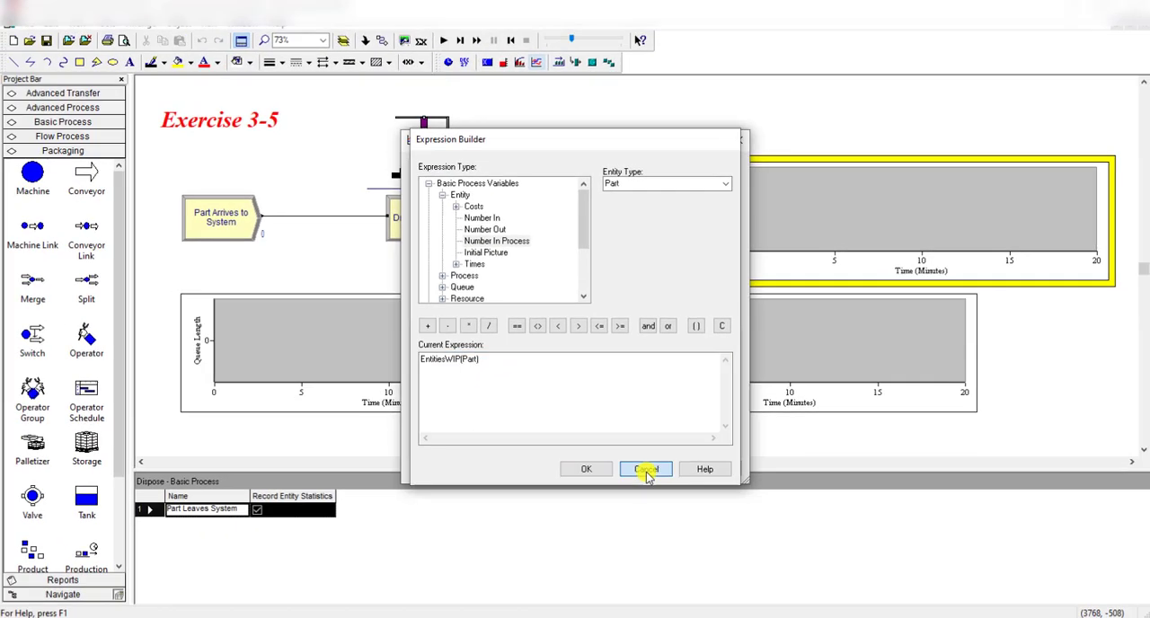
left_click(585, 473)
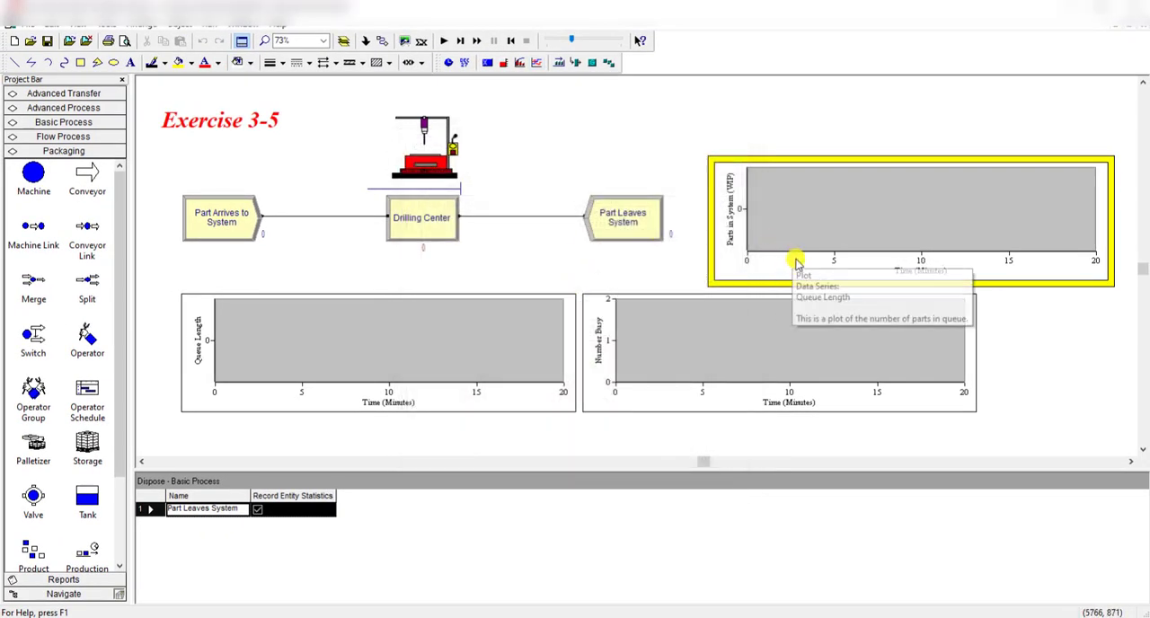
Recheck the WIP plot's time axis: maximum 20, major increment 5.
double_click(746, 256)
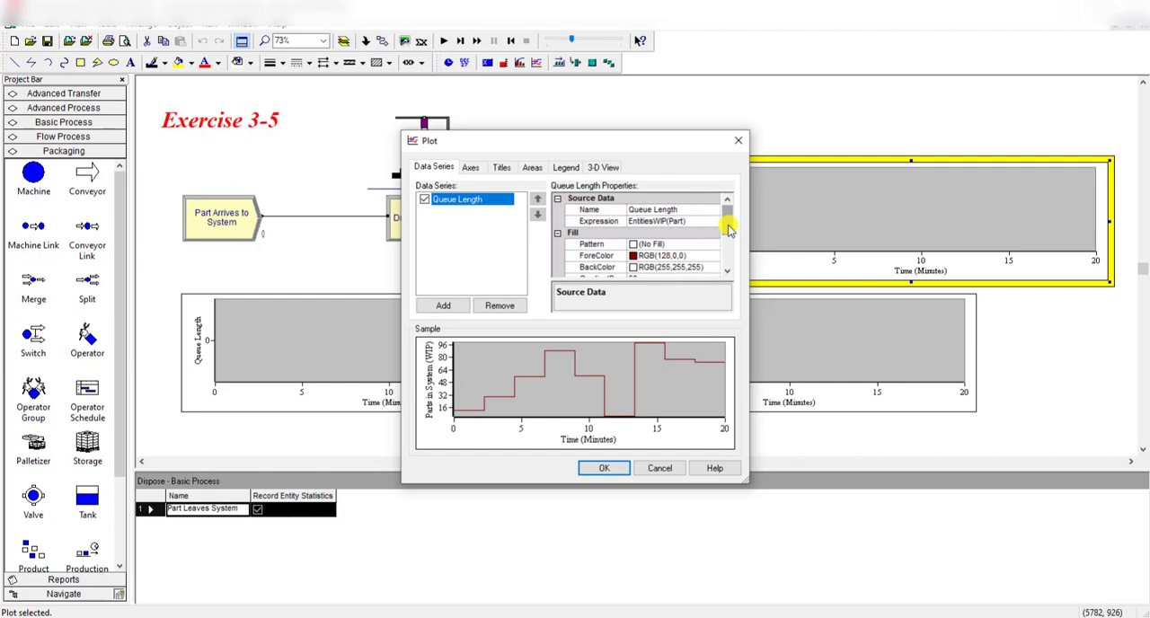
left_click_drag(730, 224, 728, 265)
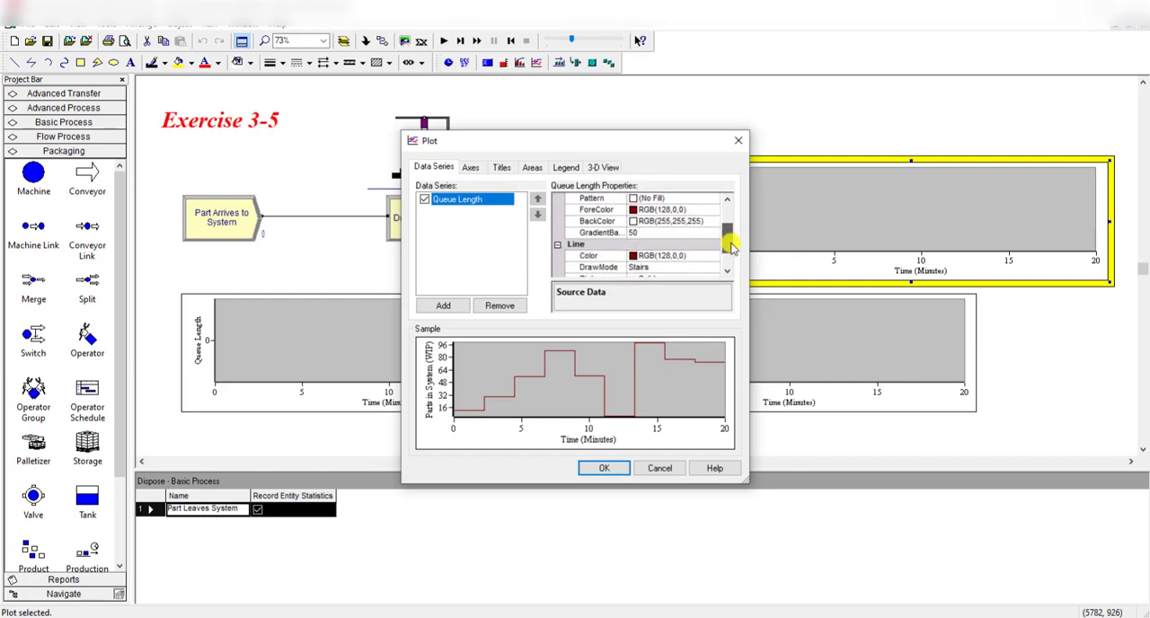
left_click(469, 167)
left_click_drag(728, 215, 728, 247)
left_click(665, 244)
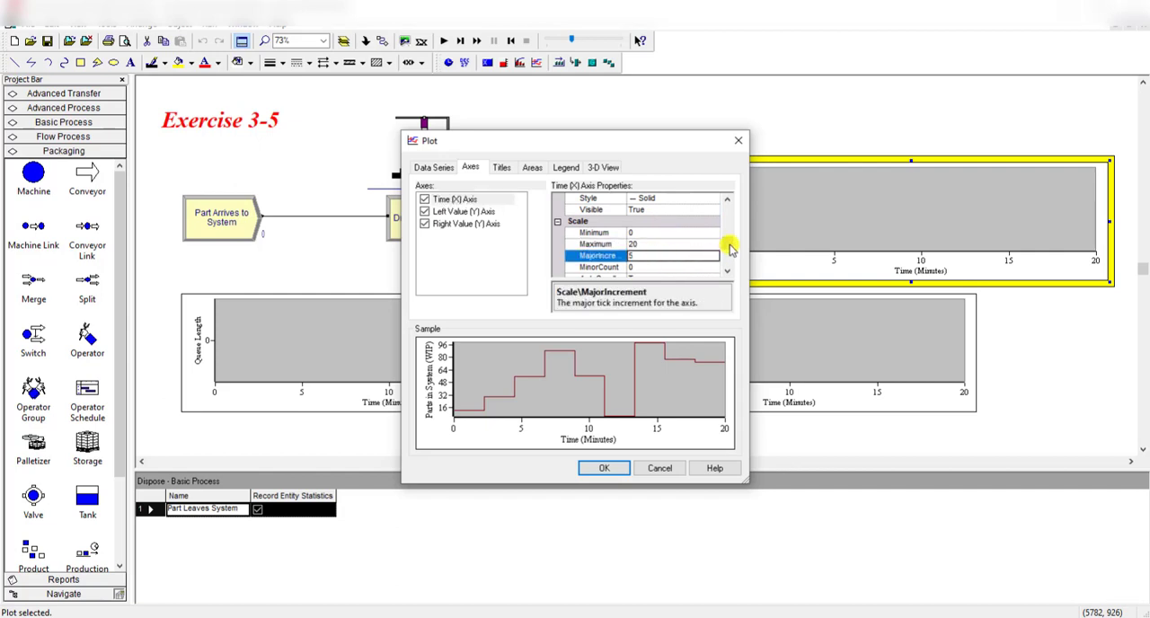
left_click_drag(727, 245, 727, 261)
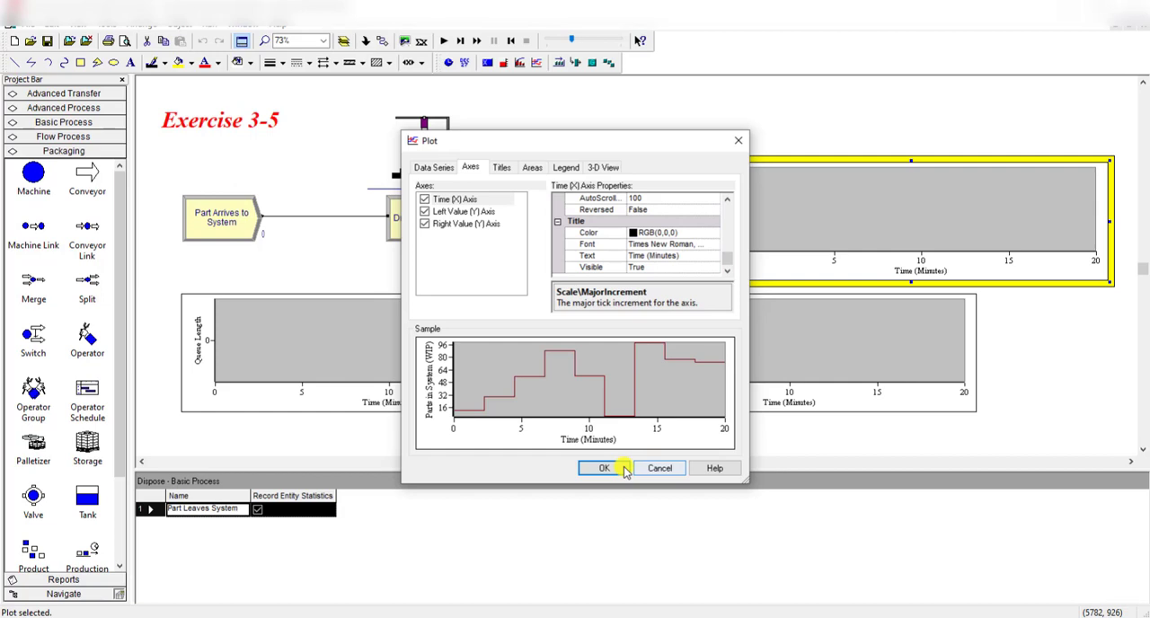
Confirm the EntitiesWIP(Part) data series and close the plot settings unchanged.
left_click(434, 167)
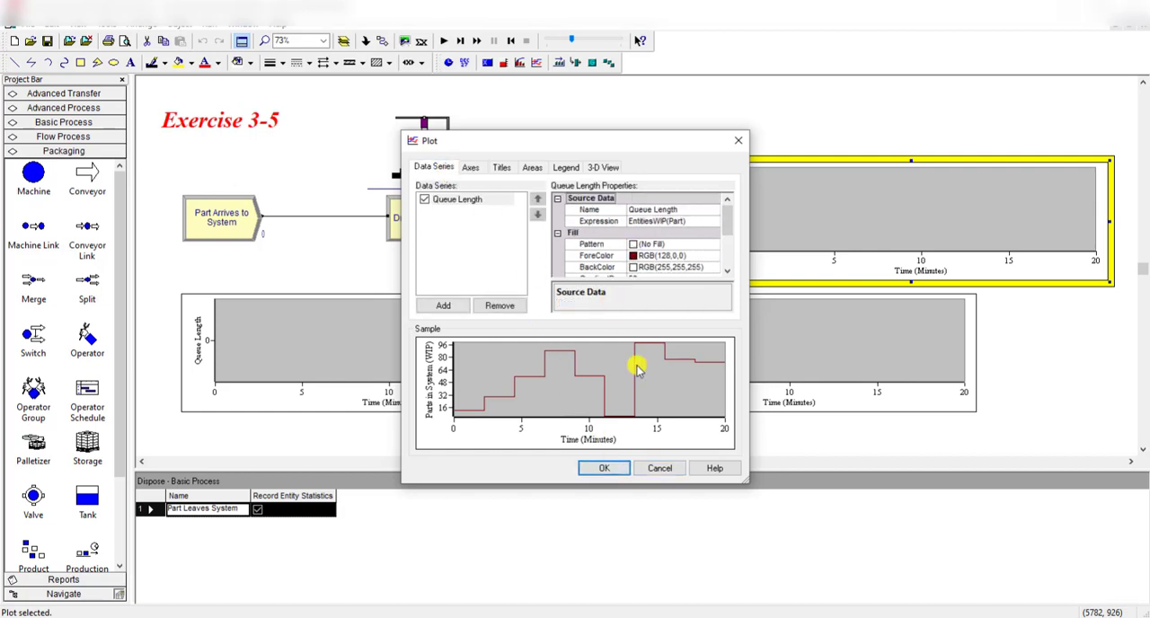
left_click(604, 468)
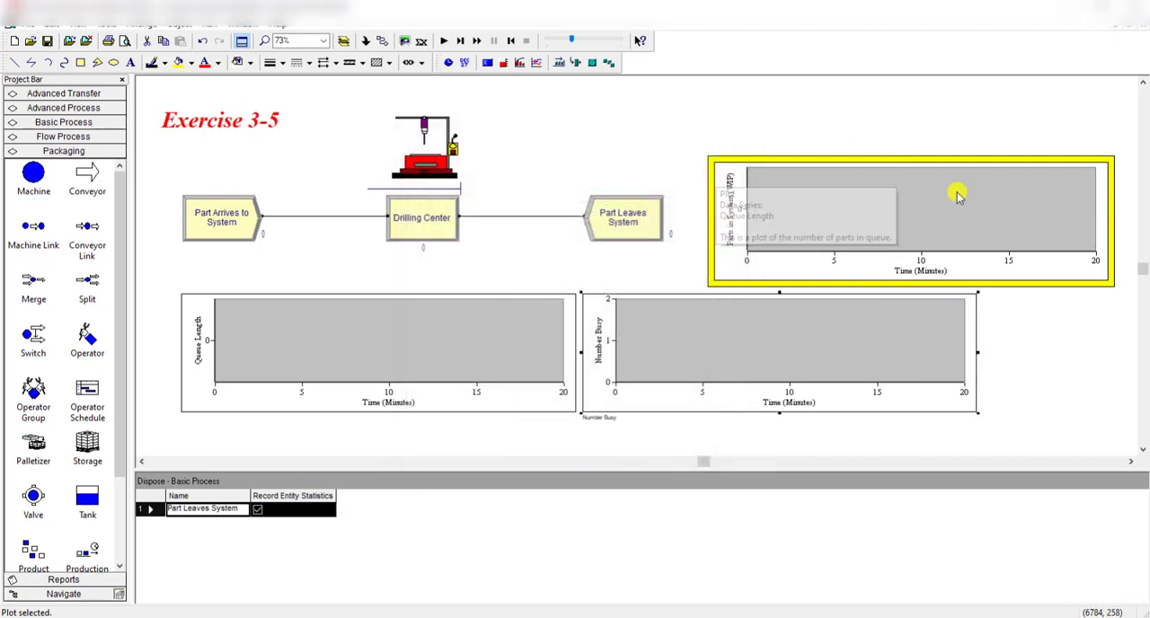
left_click(988, 309)
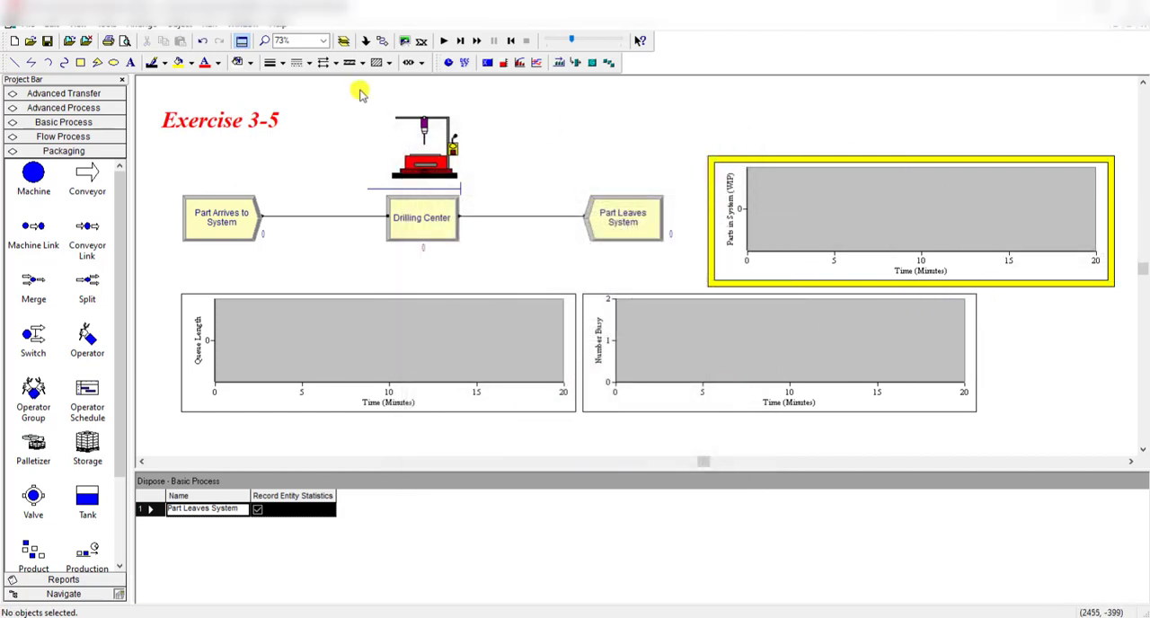
Confirm the run setup: 1 replication of 20 minutes.
left_click(215, 27)
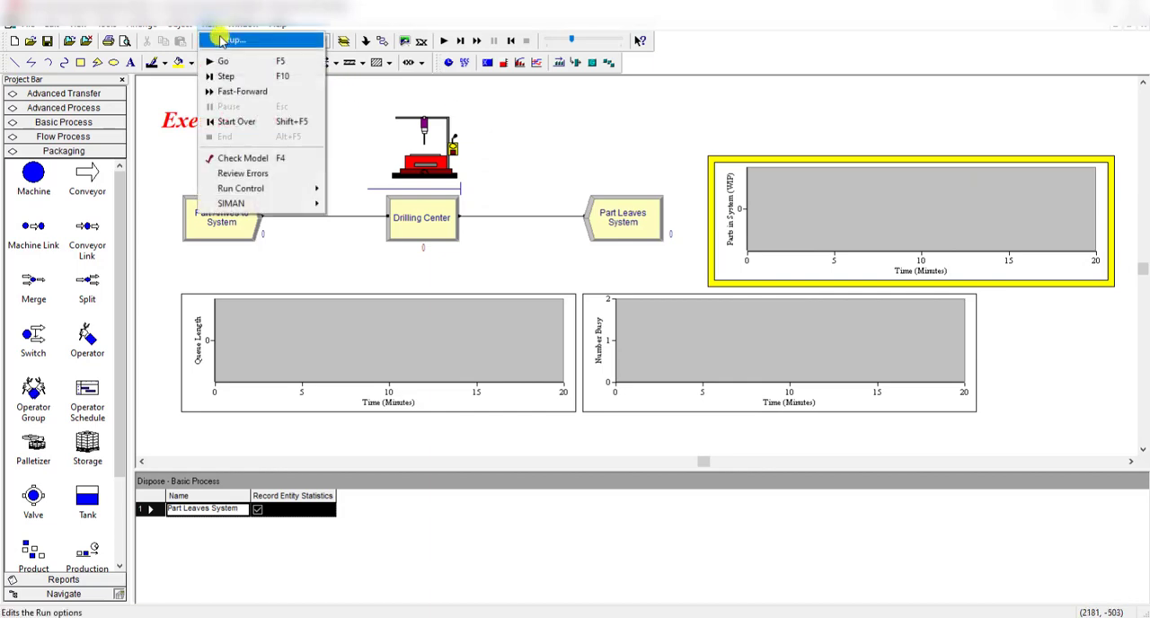
left_click(224, 42)
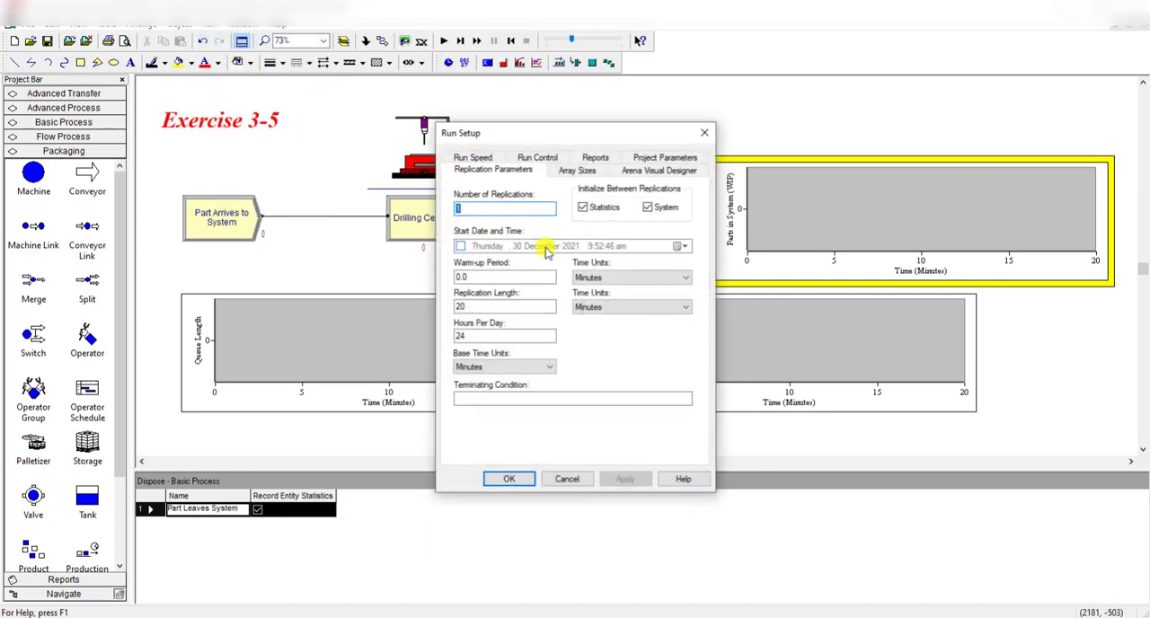
left_click(507, 306)
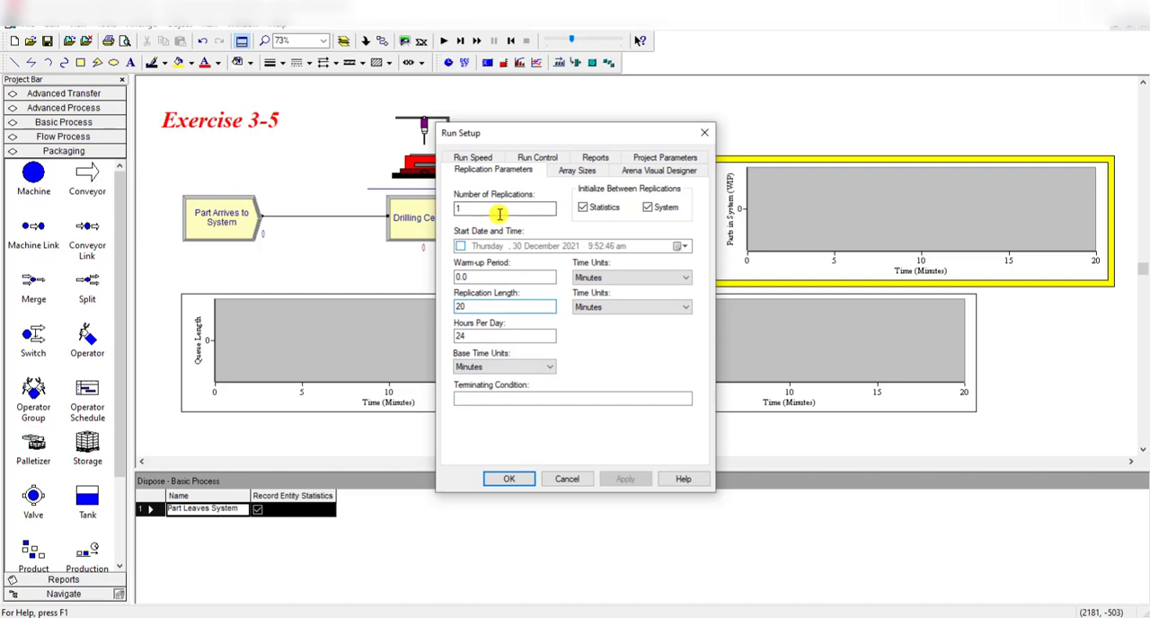
left_click(509, 479)
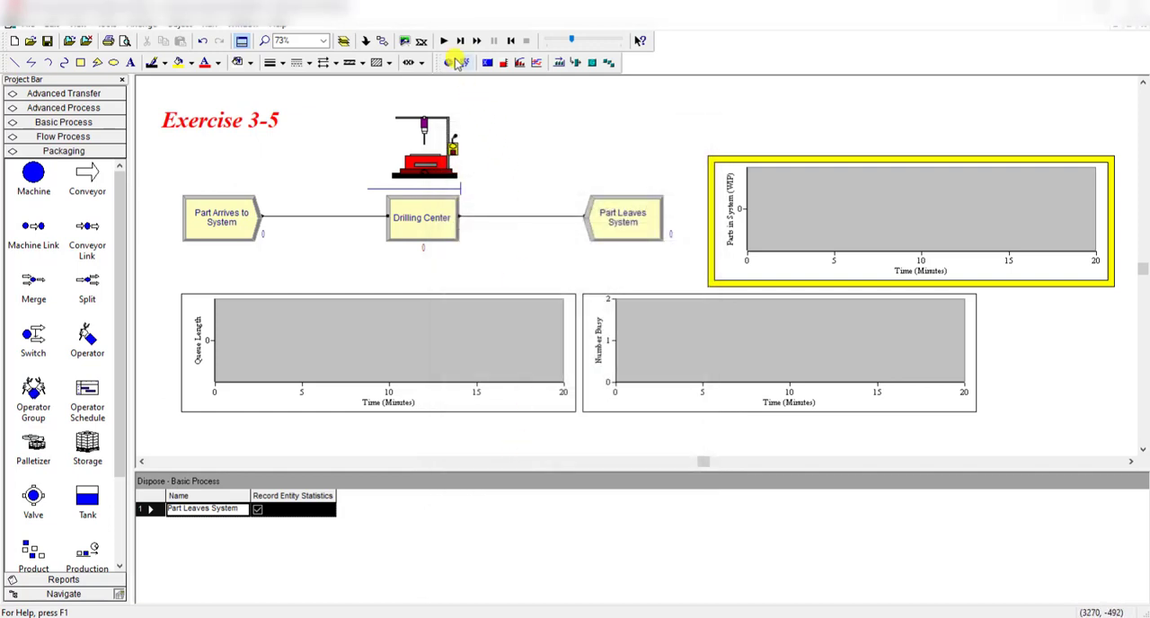
Run the simulation to completion and view the results report.
key("F5")
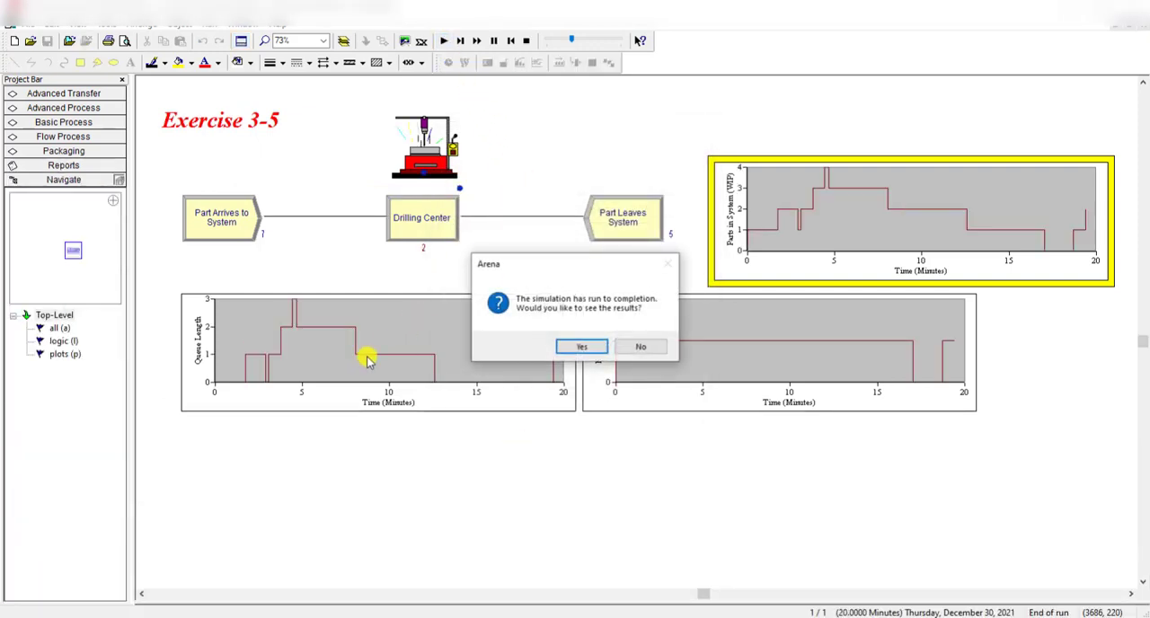
left_click(581, 346)
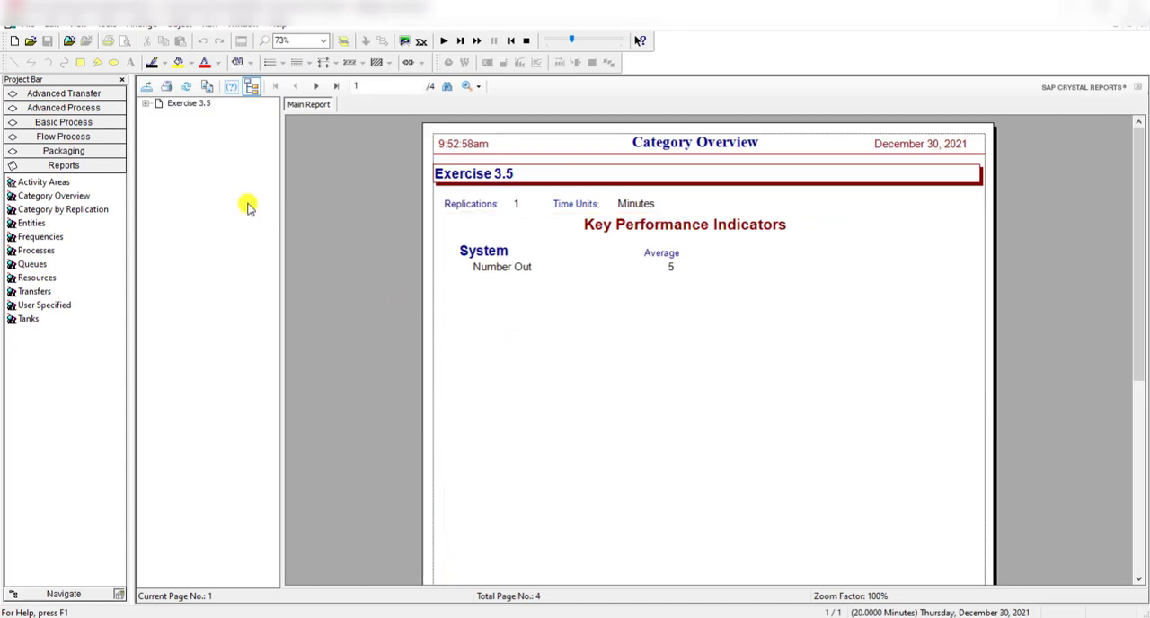
Expand the report tree to the Part WIP statistics (average 1.706, maximum 4).
left_click(146, 104)
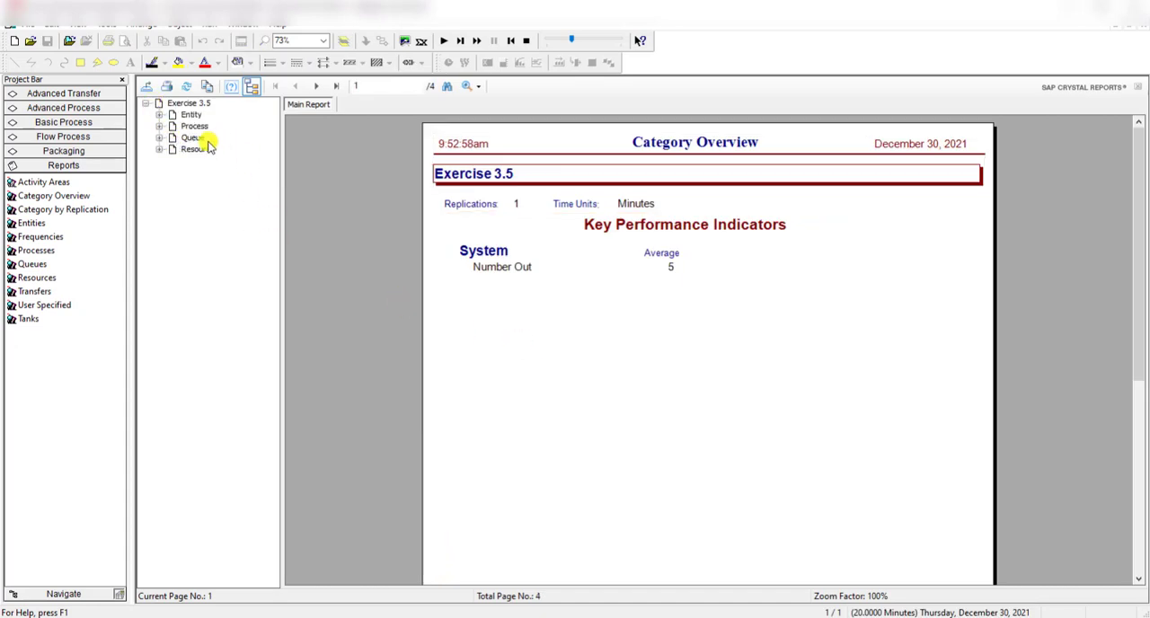
left_click(190, 115)
left_click(159, 115)
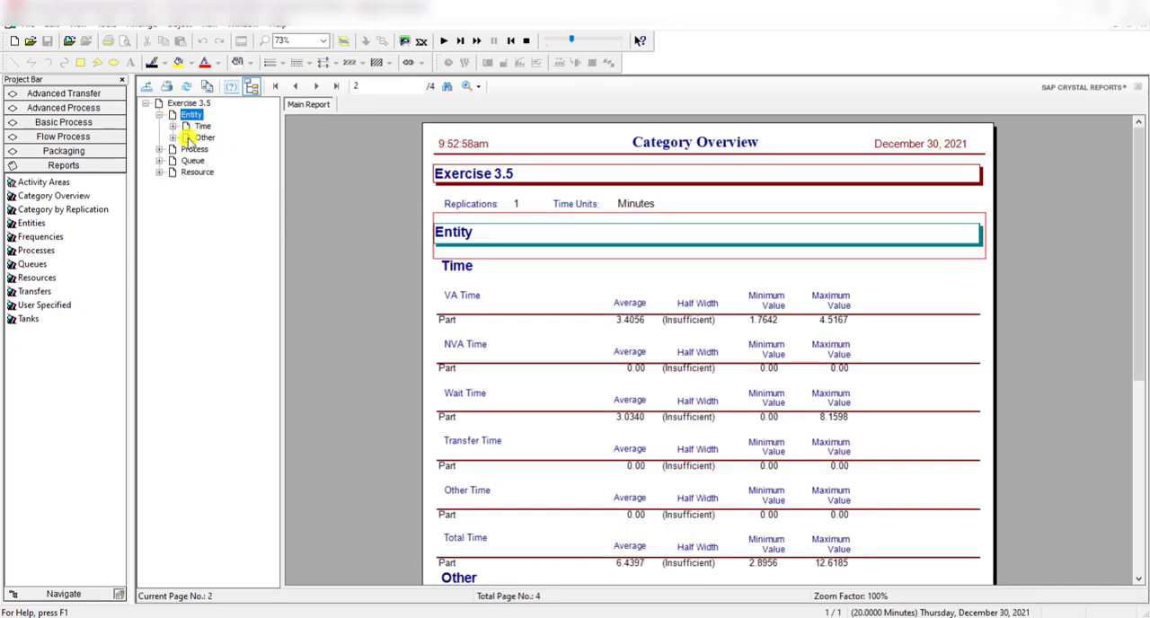
left_click(186, 137)
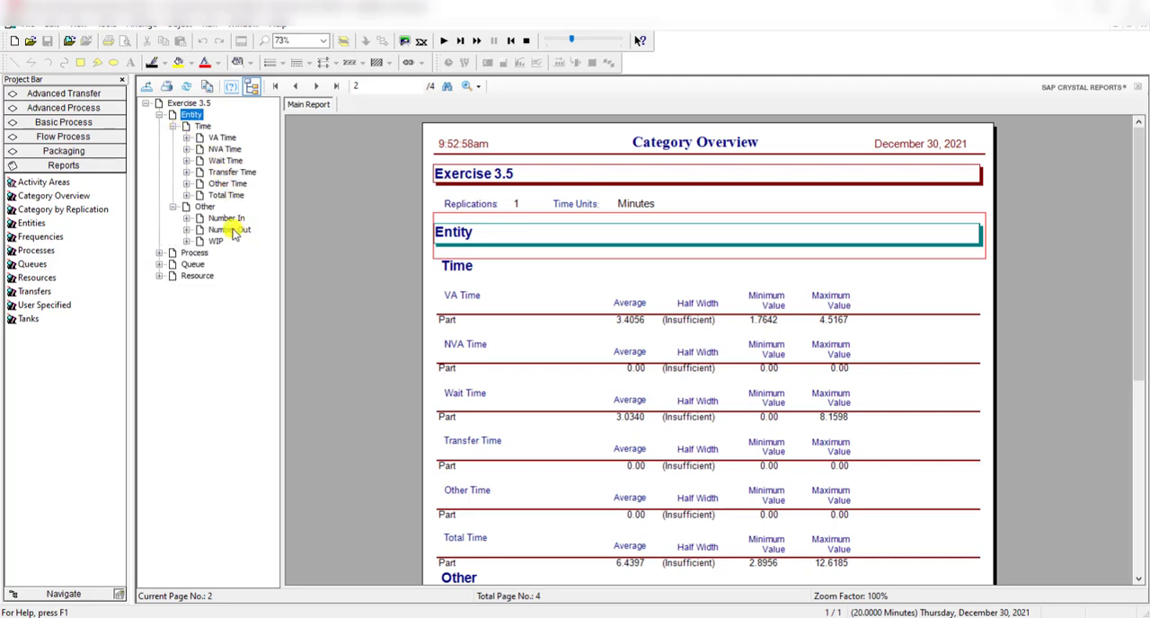
left_click(216, 241)
left_click(223, 253)
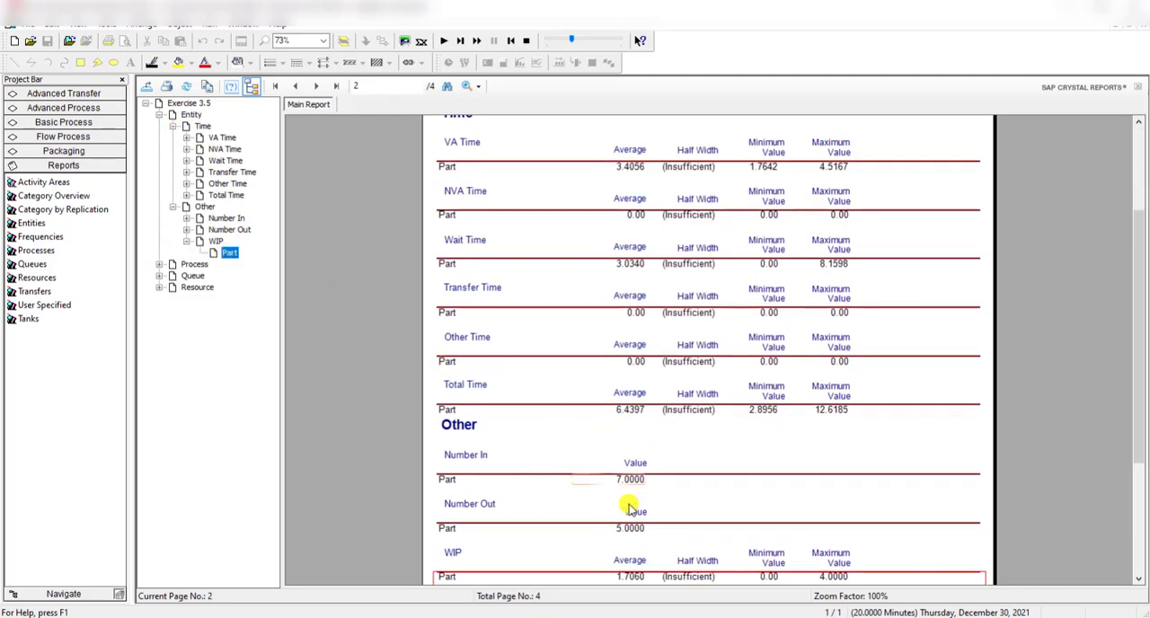
scroll(641, 519, "down", 1)
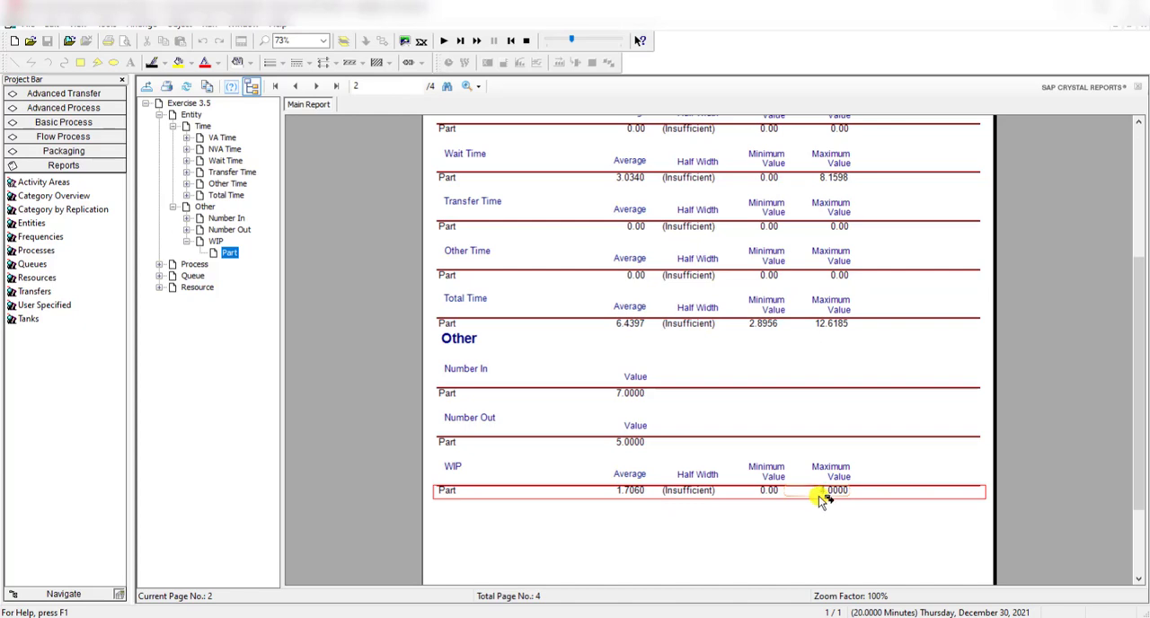
Close the report and end the run, returning to the model.
left_click(1139, 33)
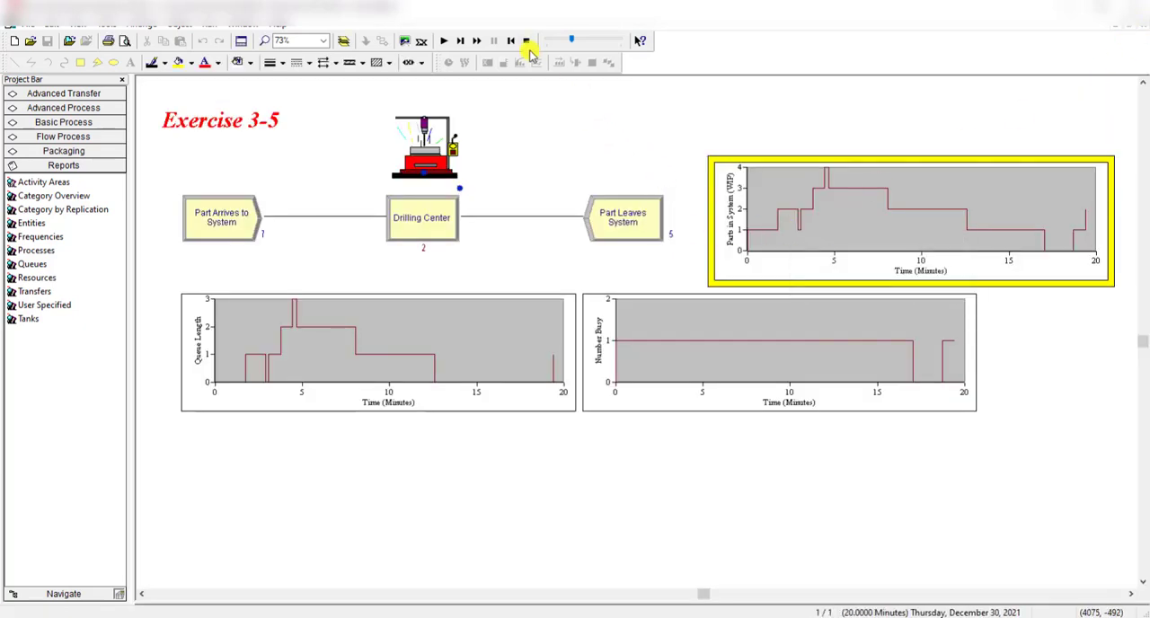
left_click(528, 40)
left_click(586, 142)
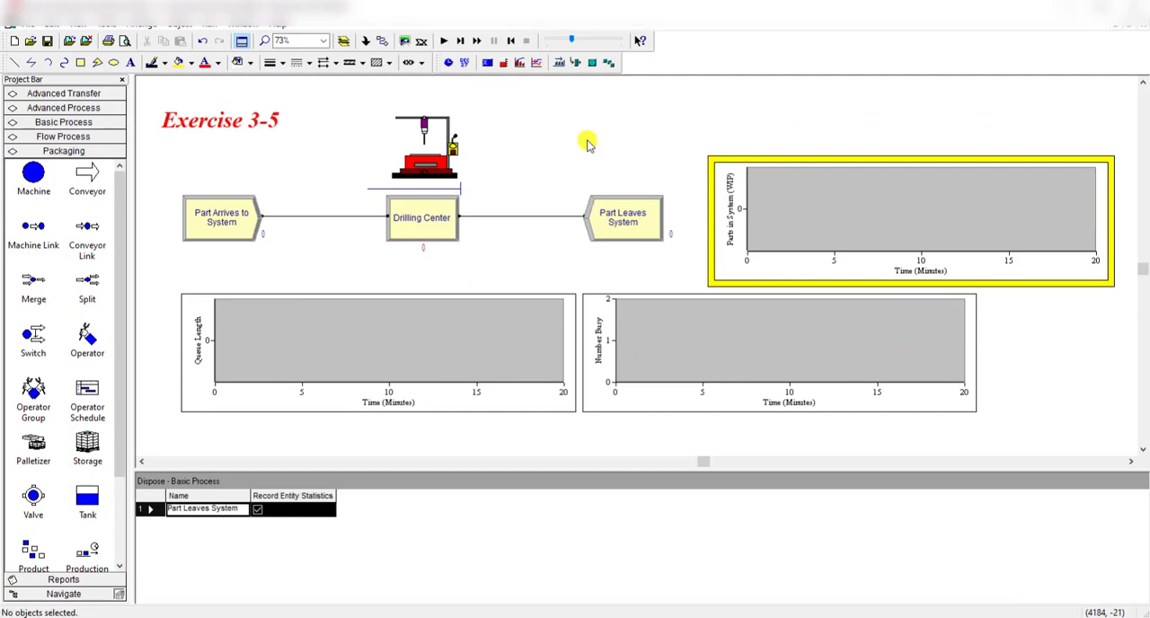